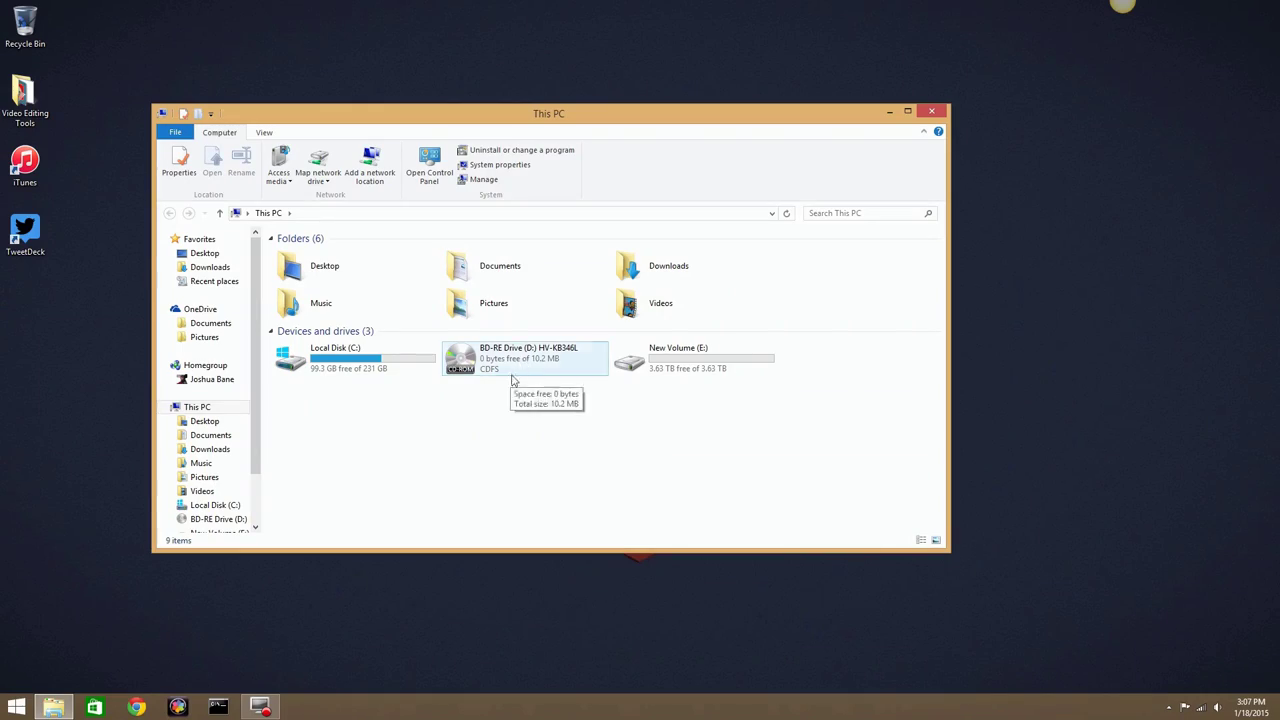
Step: Close the This PC window and launch the gaming keyboard configuration software
click(931, 112)
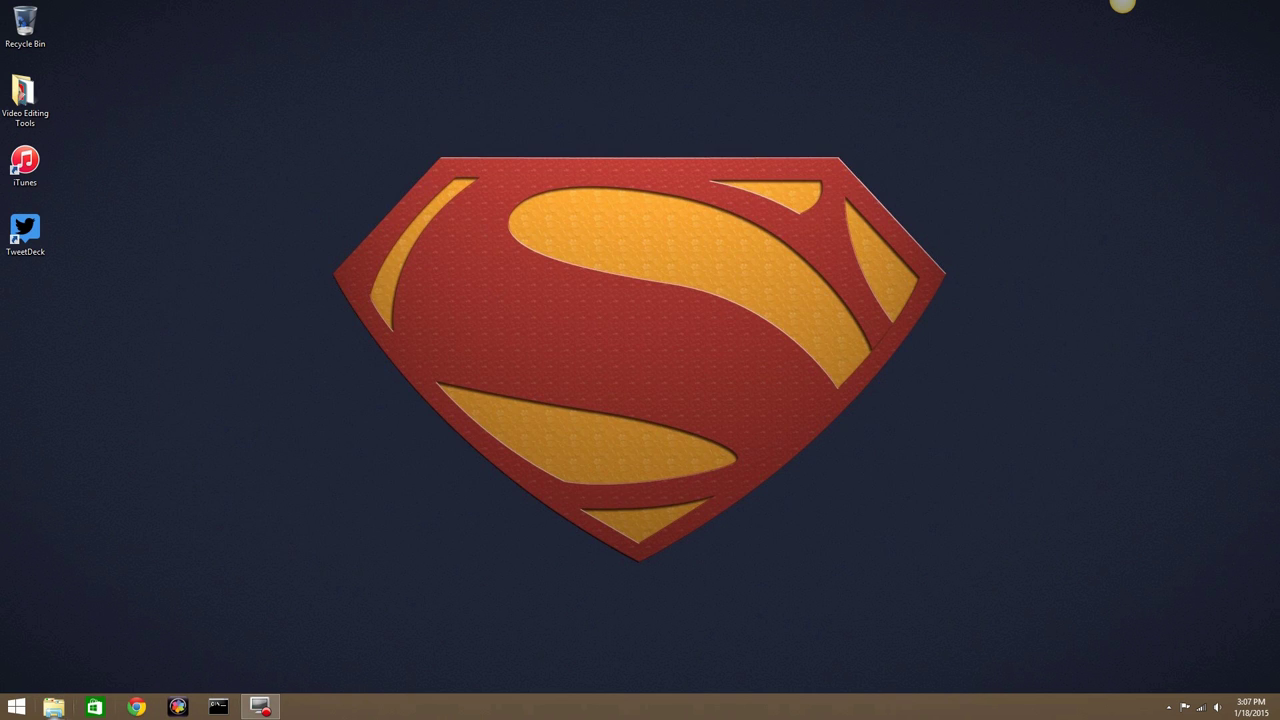
click(16, 707)
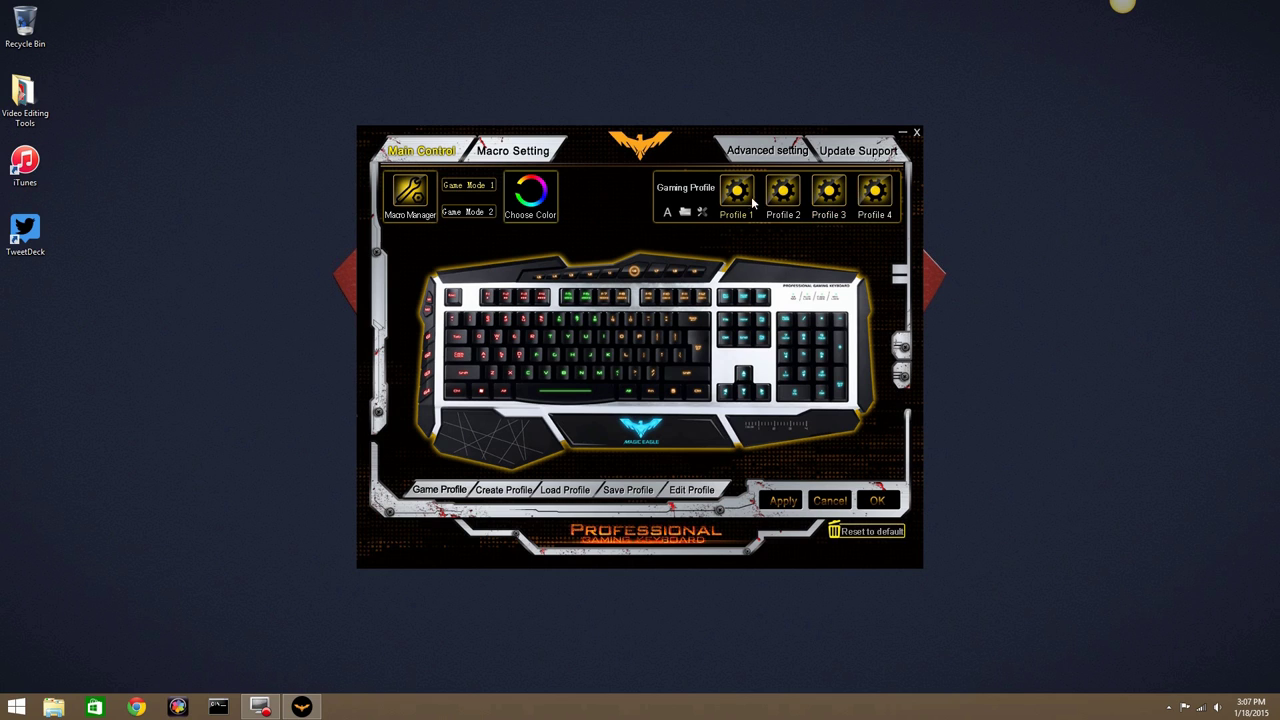
Step: Look over the macro key assignments for the G and L keys, and return to the main control page
click(530, 152)
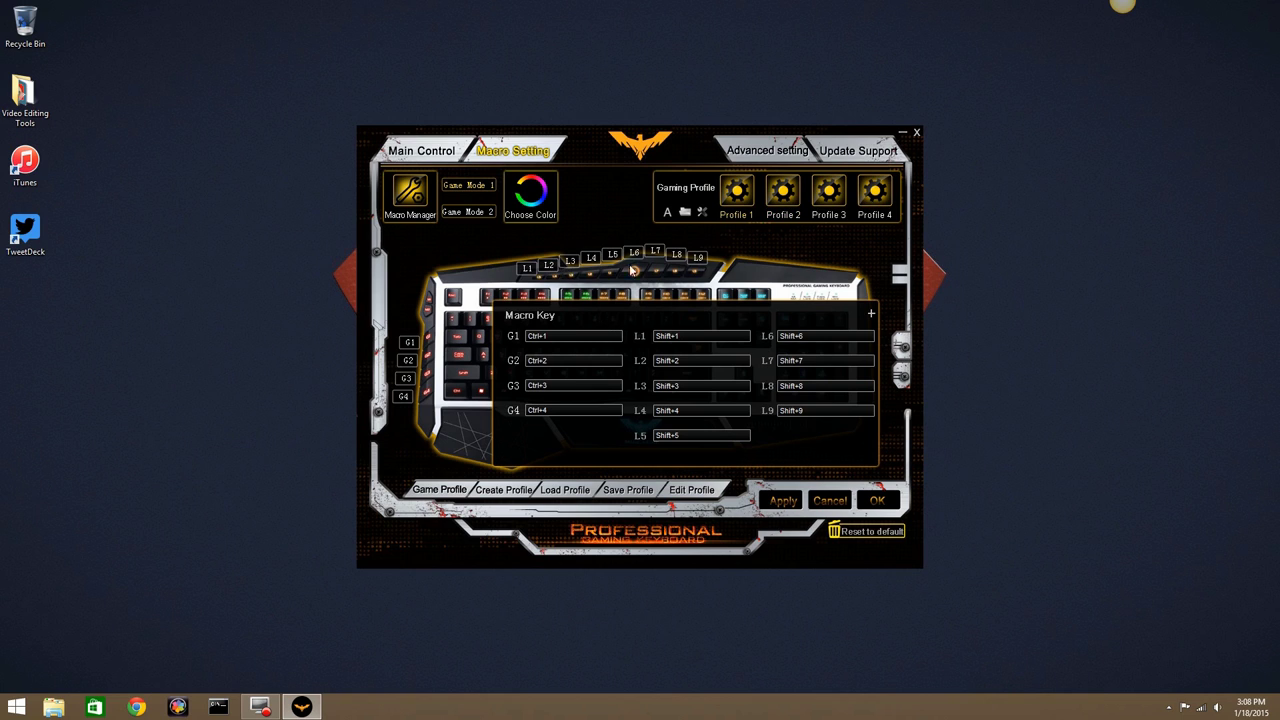
click(658, 364)
click(430, 153)
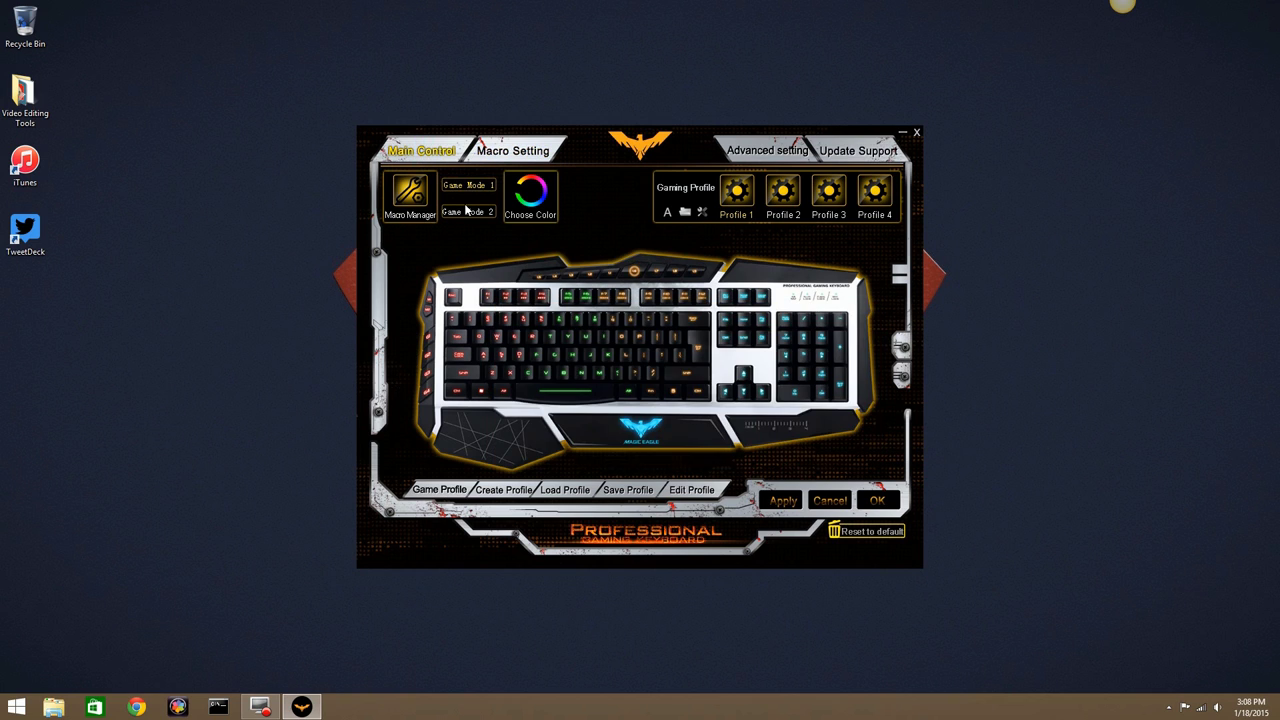
Step: Bring up the keyboard colour settings and review the logo light intensity and breathing speed options
click(527, 208)
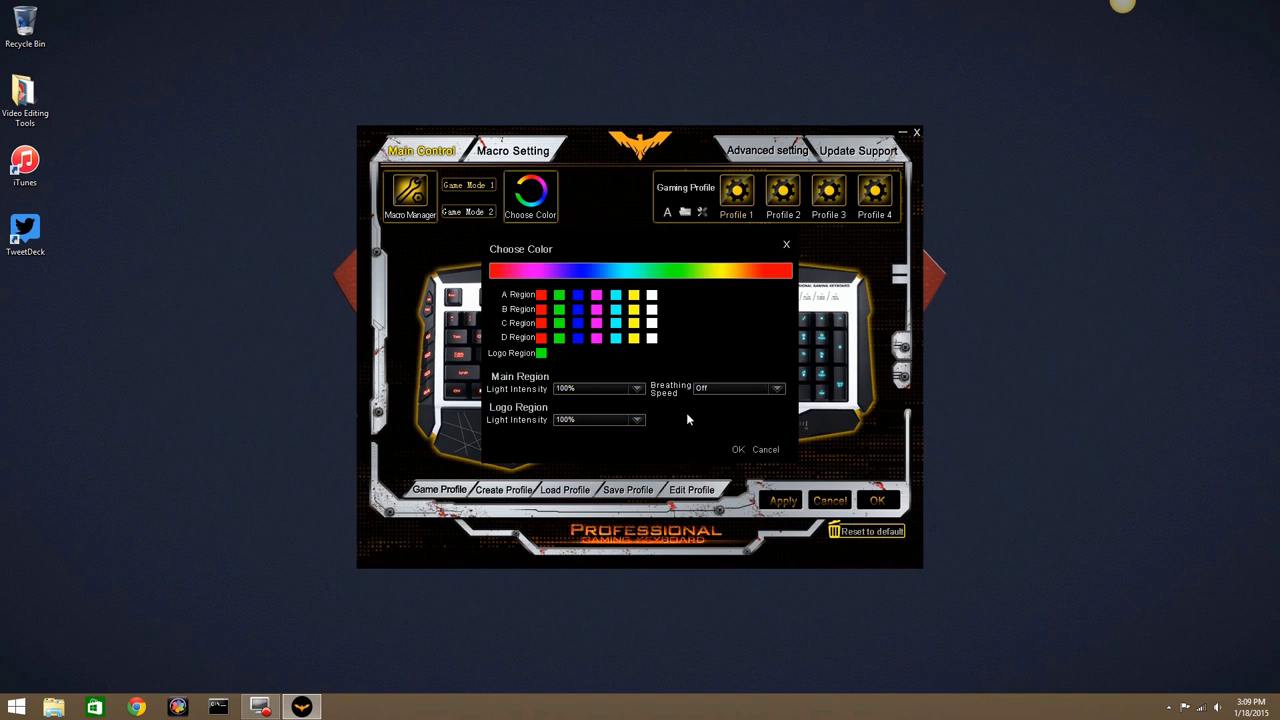
click(609, 421)
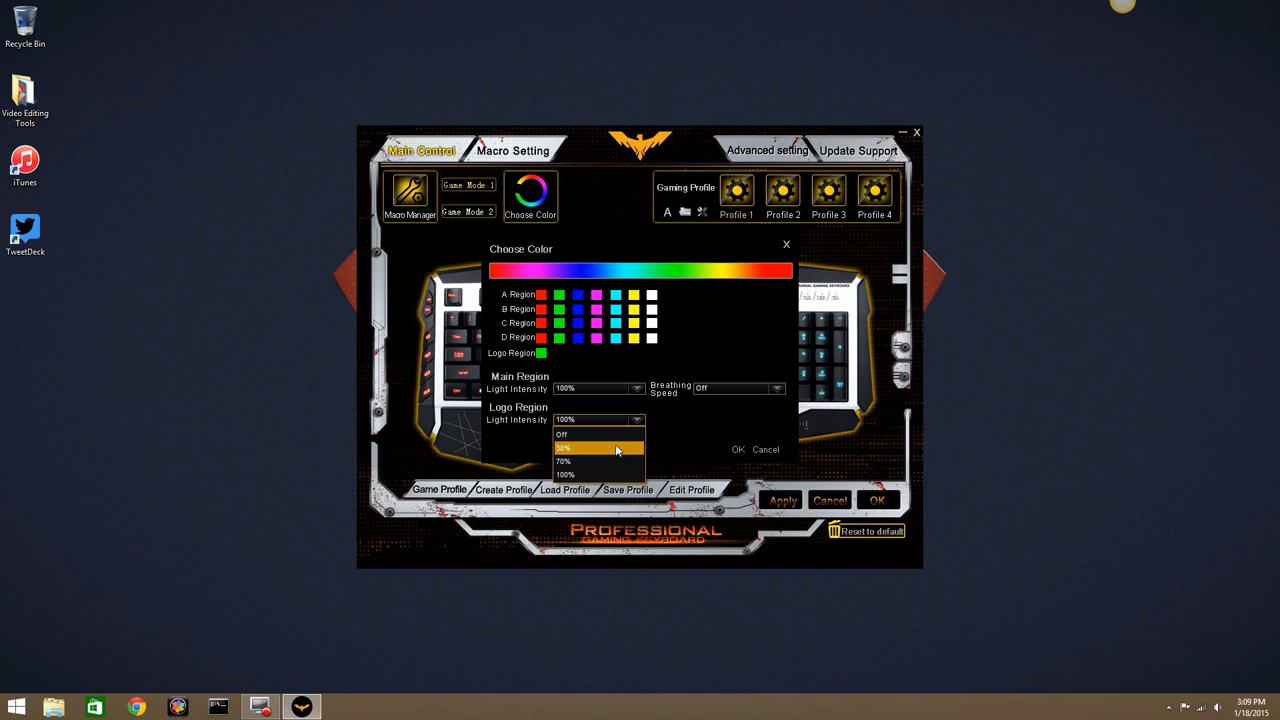
click(684, 432)
click(720, 388)
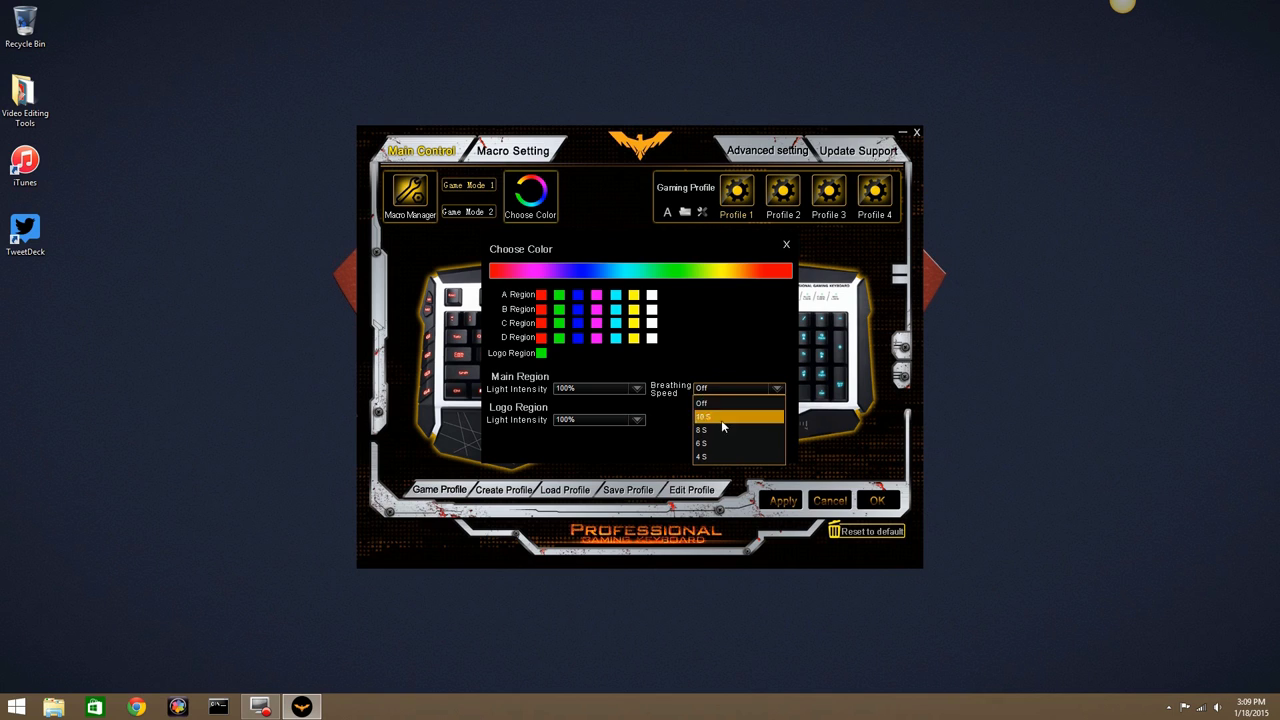
click(718, 355)
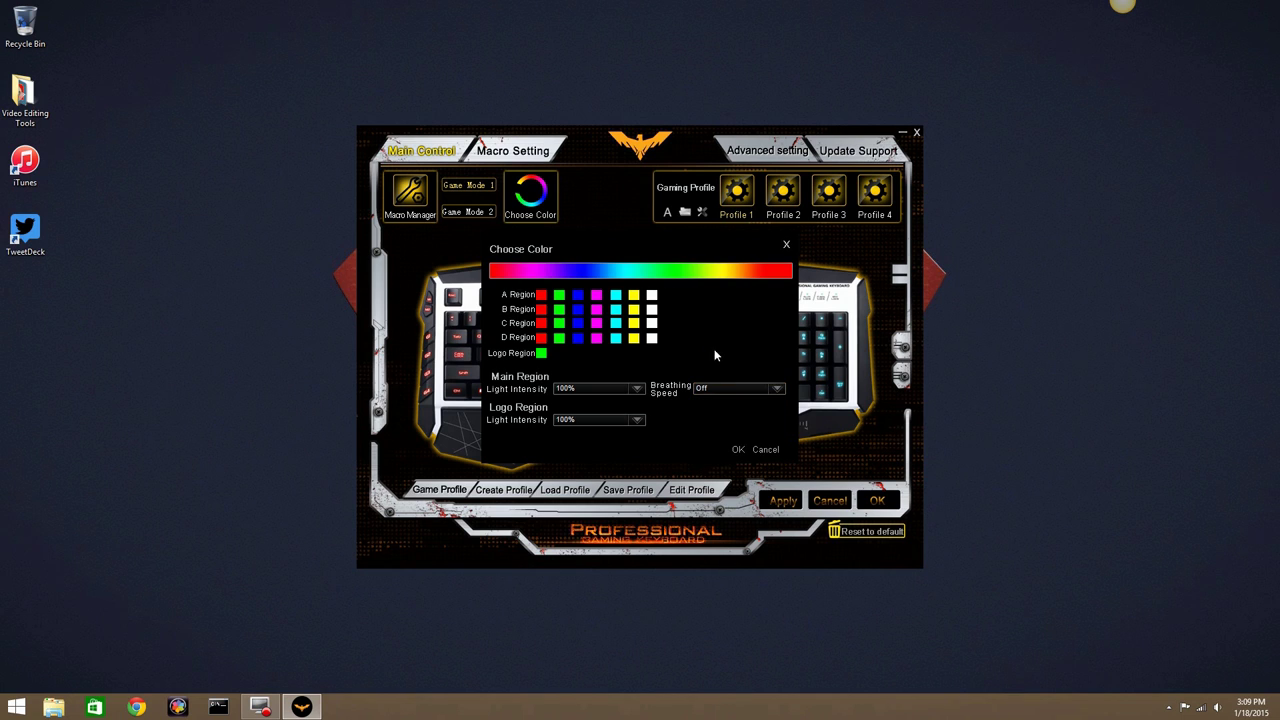
Step: Set the first A Region colour to magenta with RGB values 248, 17, 209
click(542, 295)
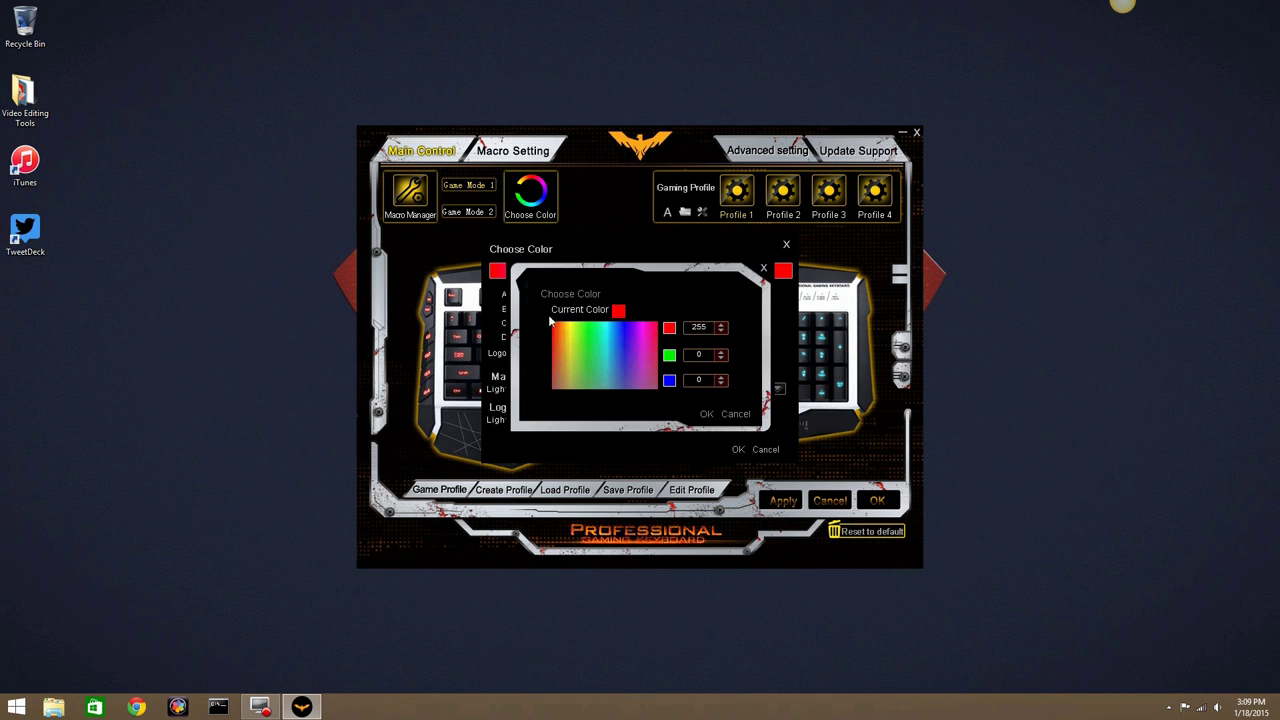
click(622, 330)
click(571, 350)
click(630, 385)
click(644, 350)
click(652, 335)
click(644, 328)
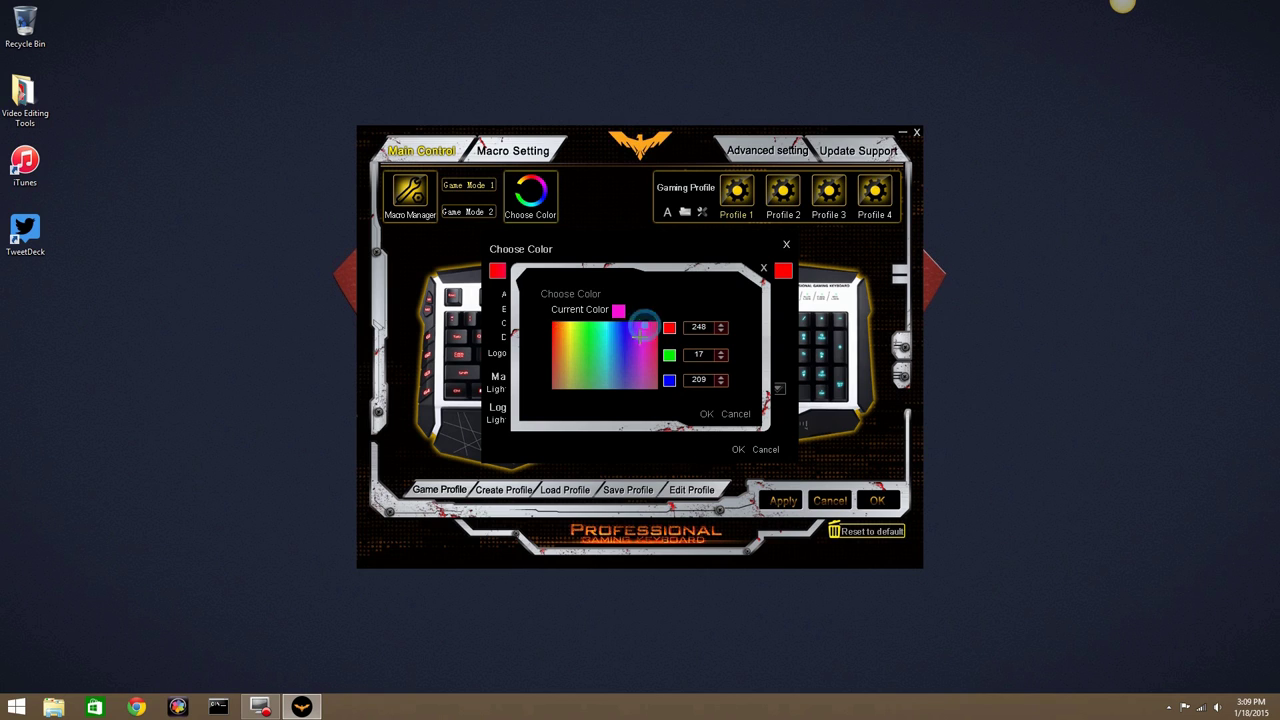
click(707, 414)
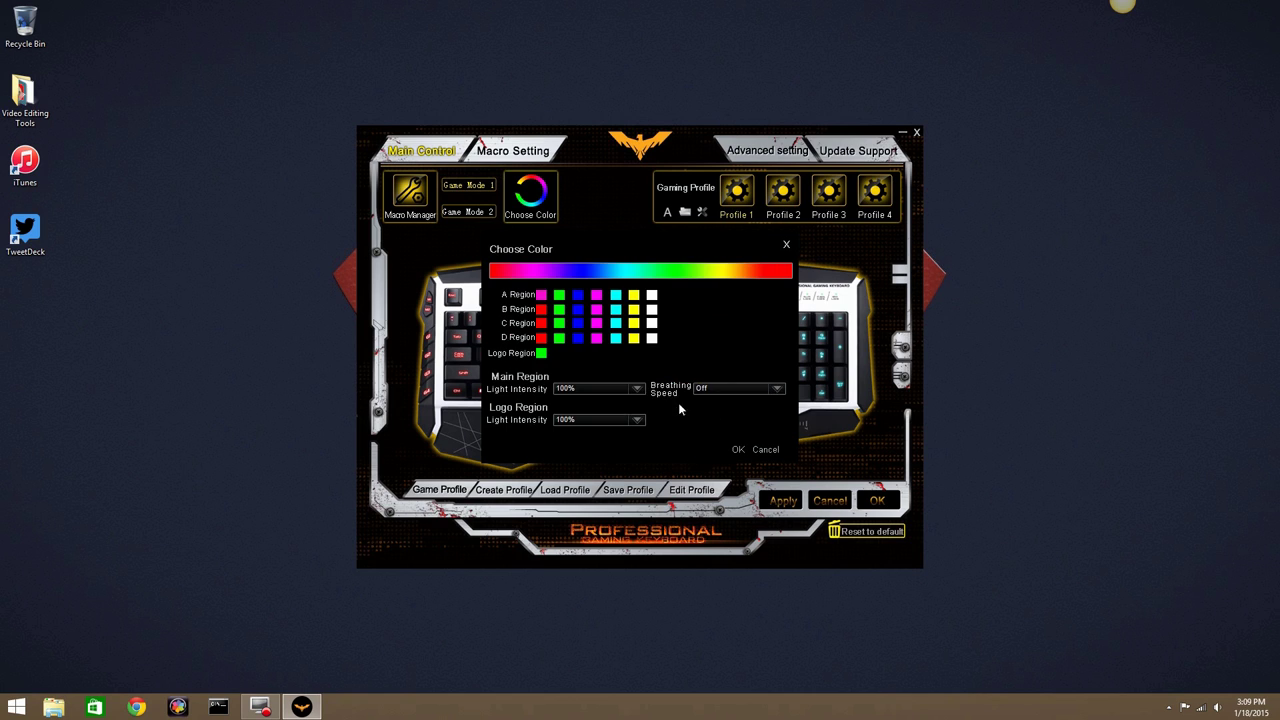
Step: Set the first B Region colour to a muted teal picked from the colour spectrum
click(541, 310)
drag(614, 356, 616, 364)
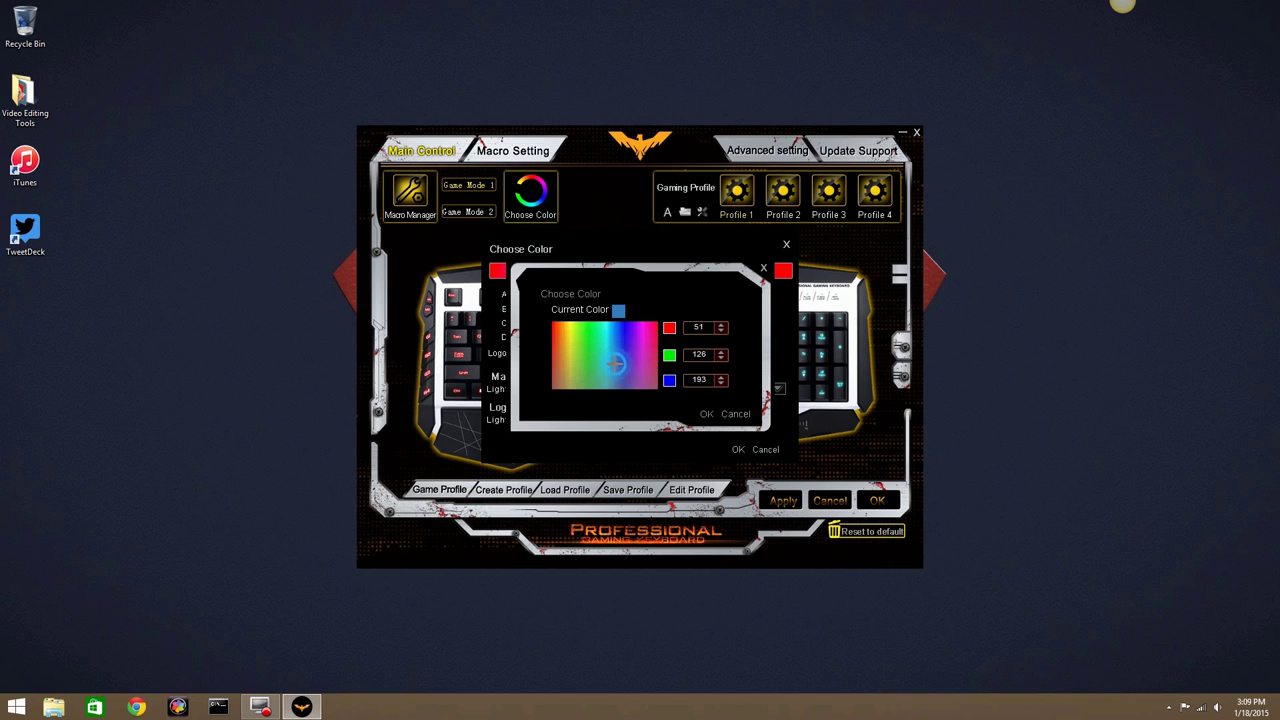
click(698, 380)
click(634, 378)
click(606, 388)
click(604, 371)
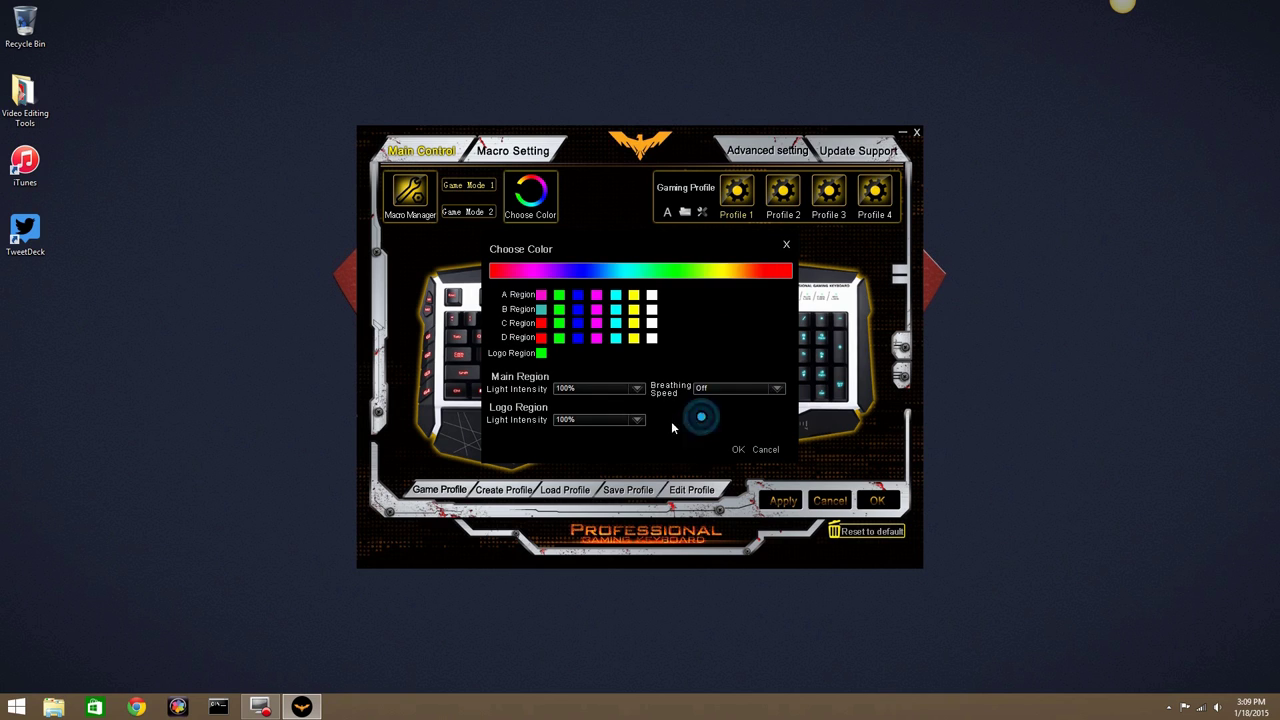
Step: Set the first C Region colour to magenta and the first D Region colour to a muted teal
click(542, 325)
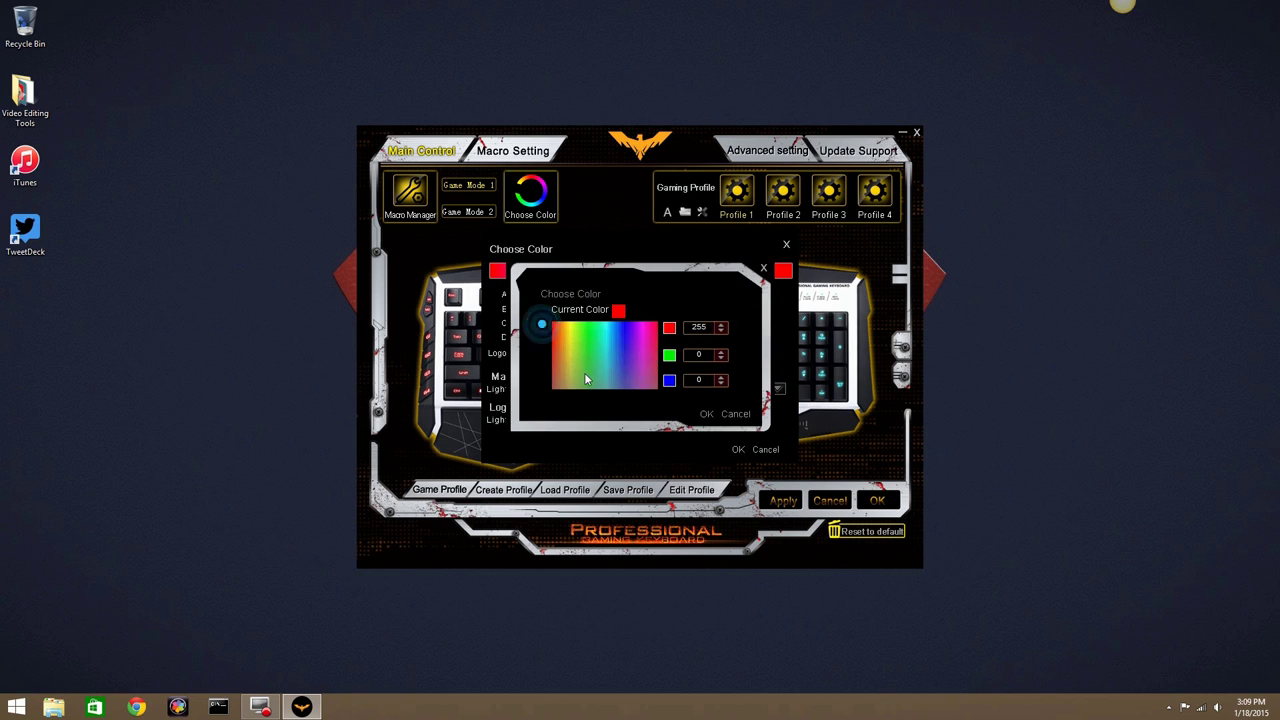
click(643, 326)
click(706, 413)
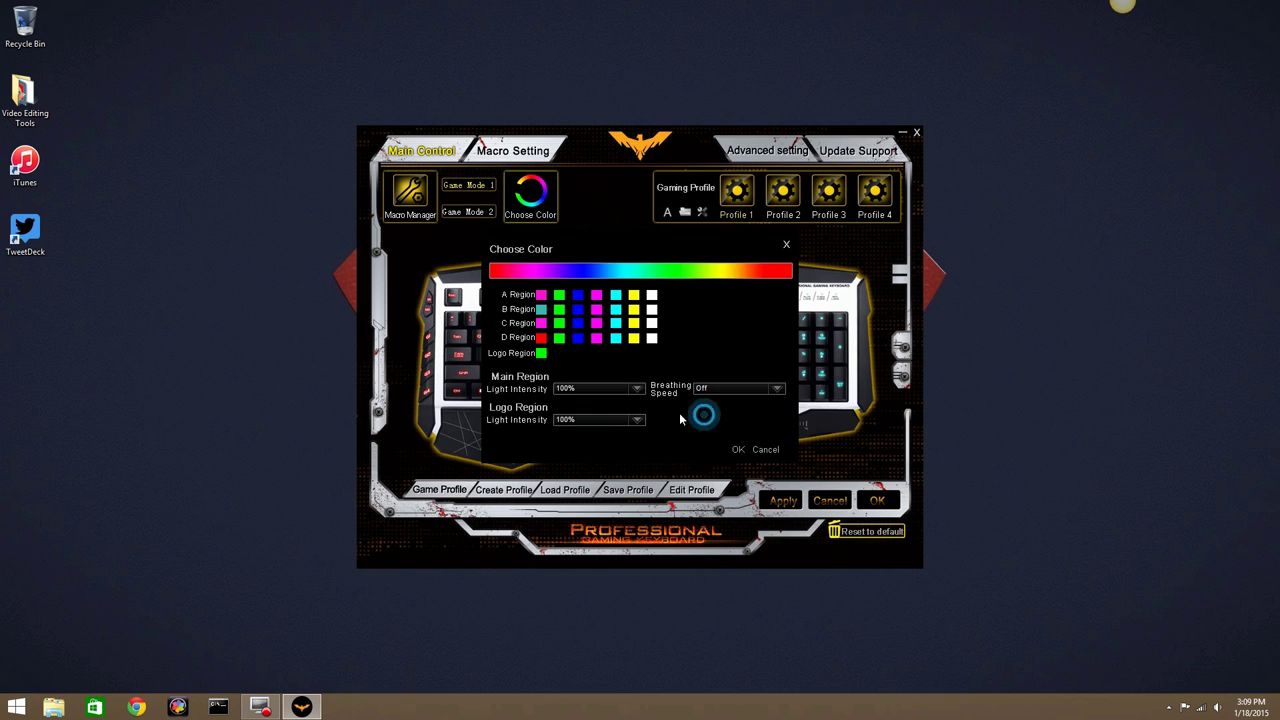
click(540, 339)
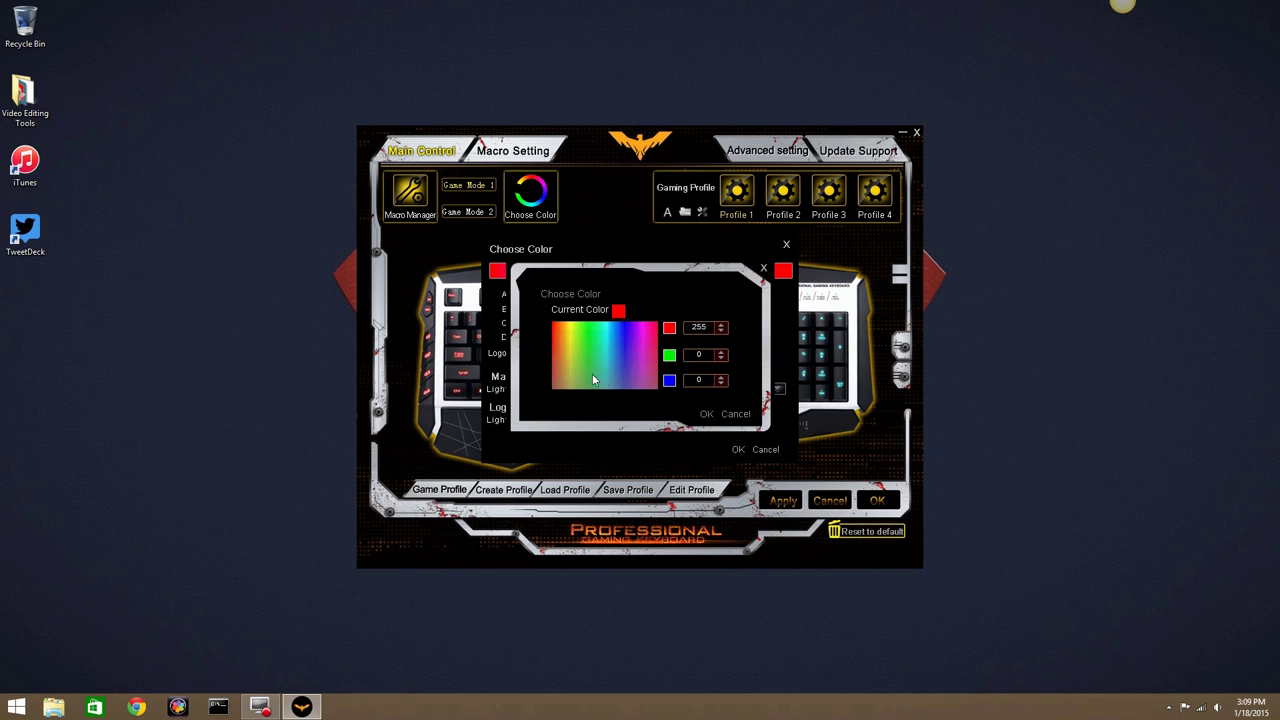
click(607, 384)
click(706, 413)
Step: Change the Logo Region colour to magenta
click(542, 354)
click(641, 327)
click(704, 413)
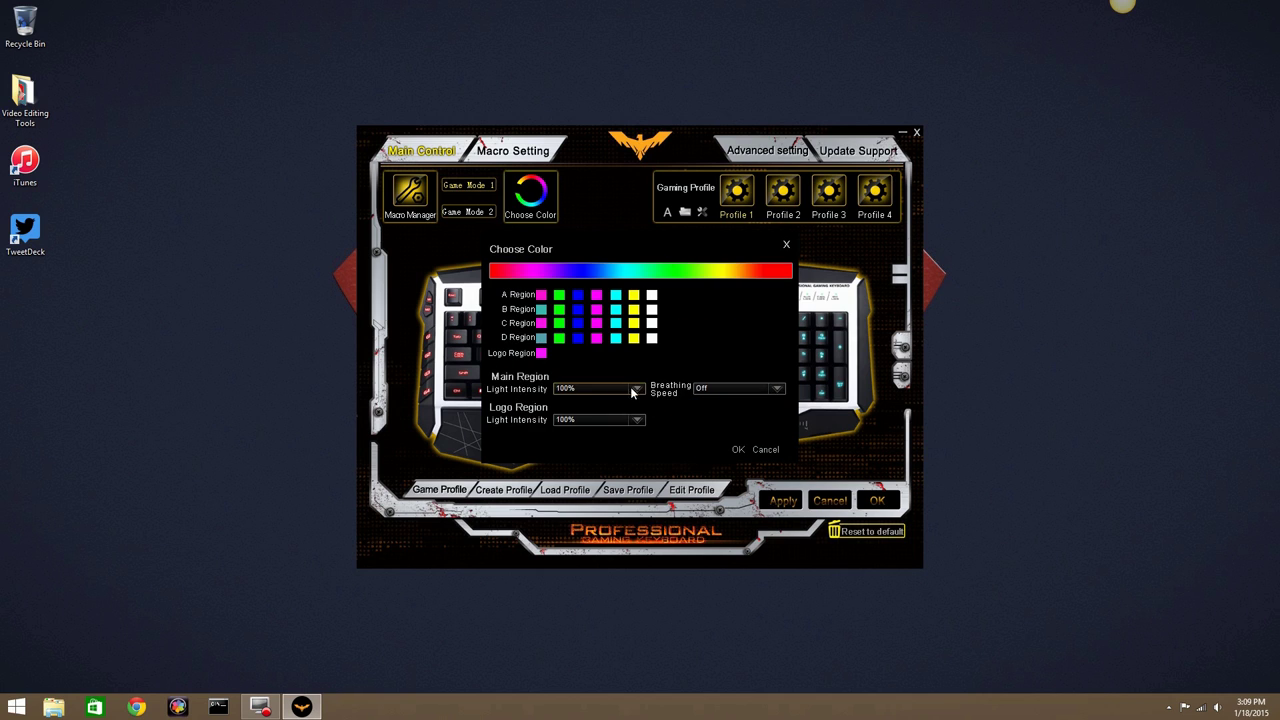
Step: Set the main region's breathing speed to 4 S and apply the lighting settings to the keyboard
click(719, 390)
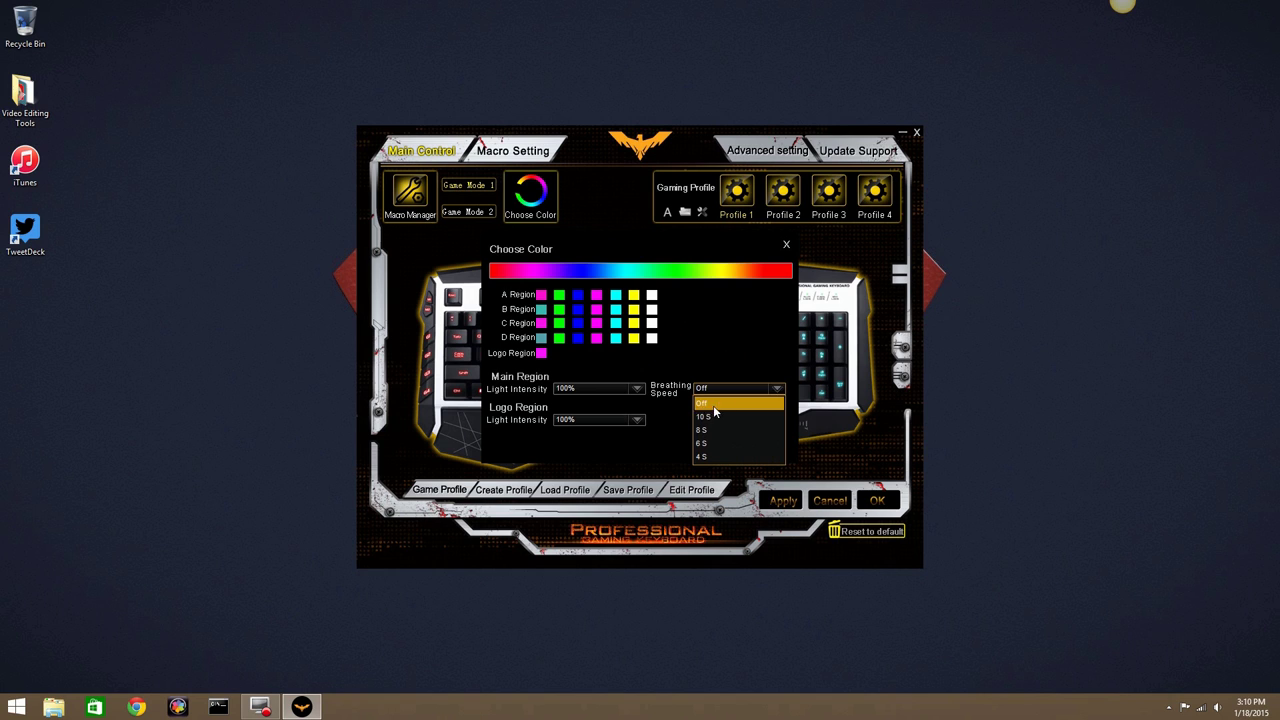
click(713, 456)
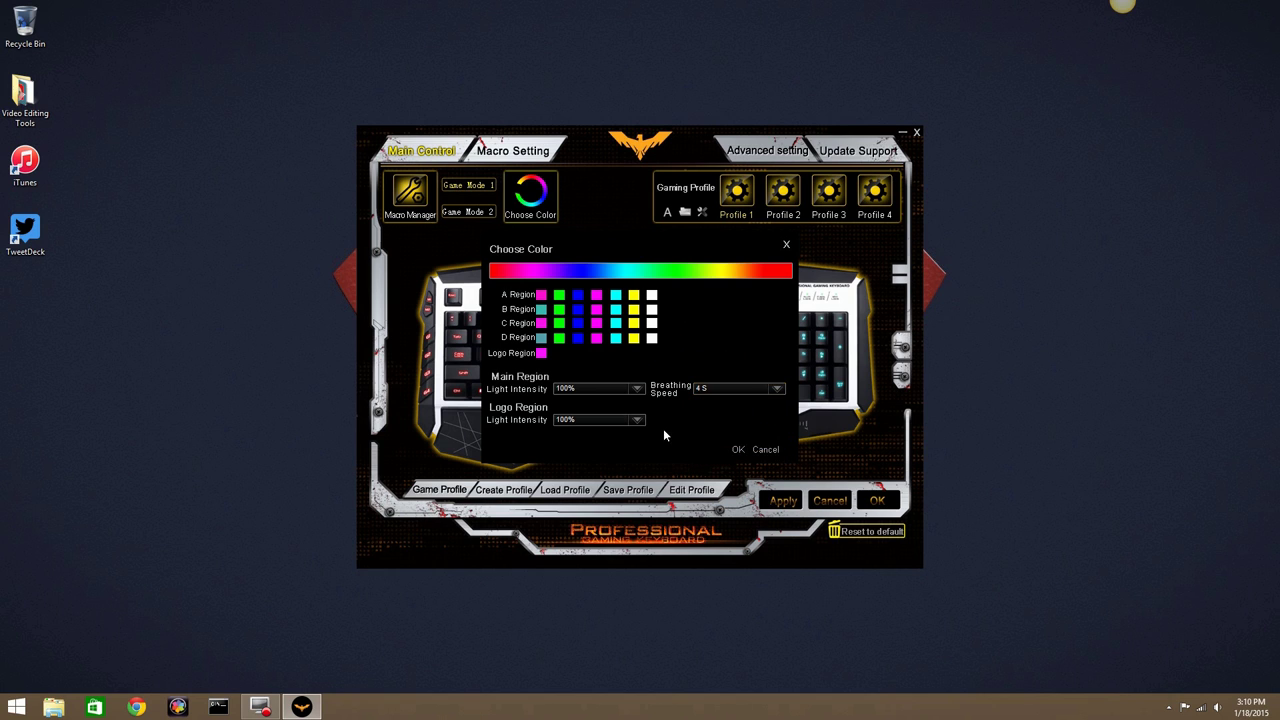
click(738, 449)
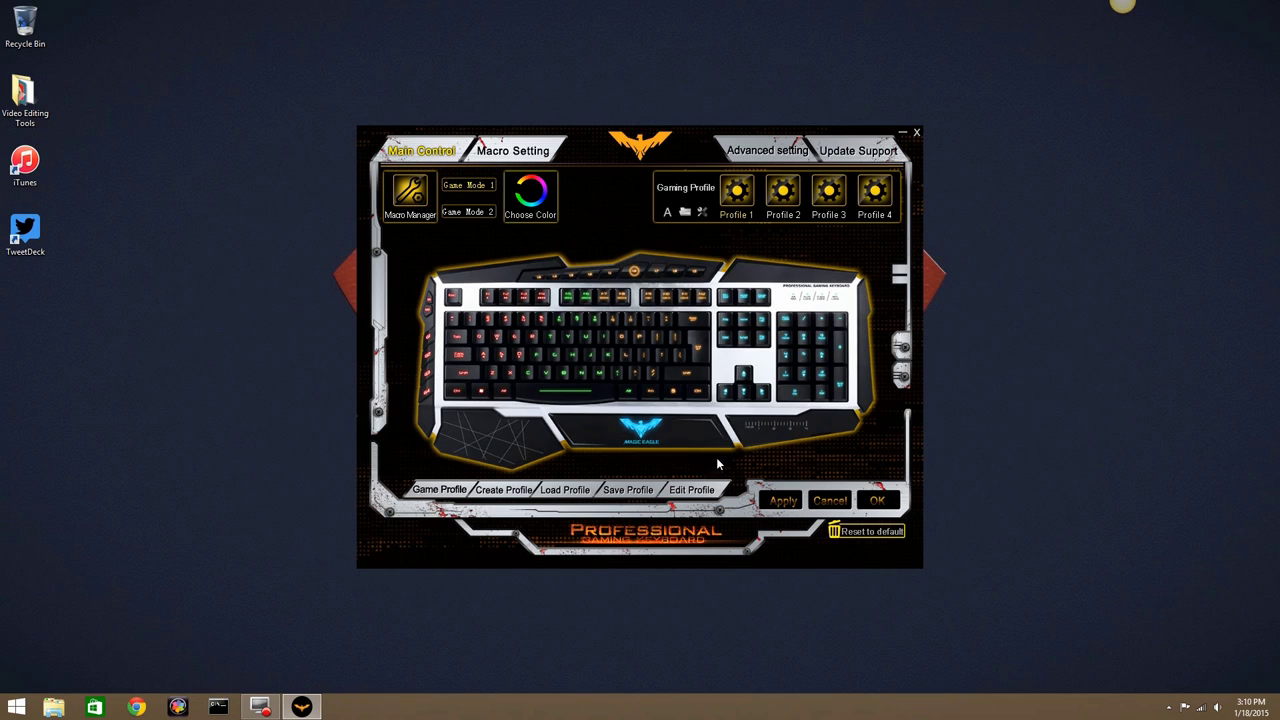
click(778, 501)
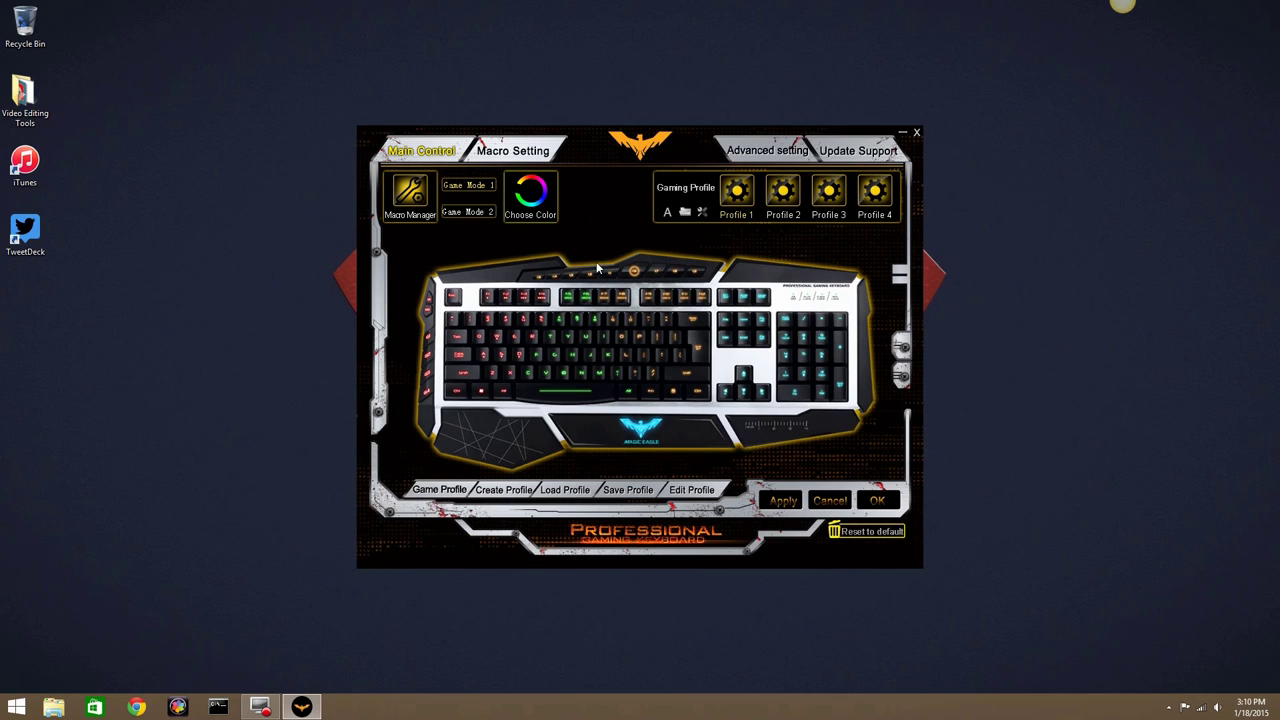
Step: Reopen the colour settings and set the second A Region colour to red and the third to light green
click(551, 207)
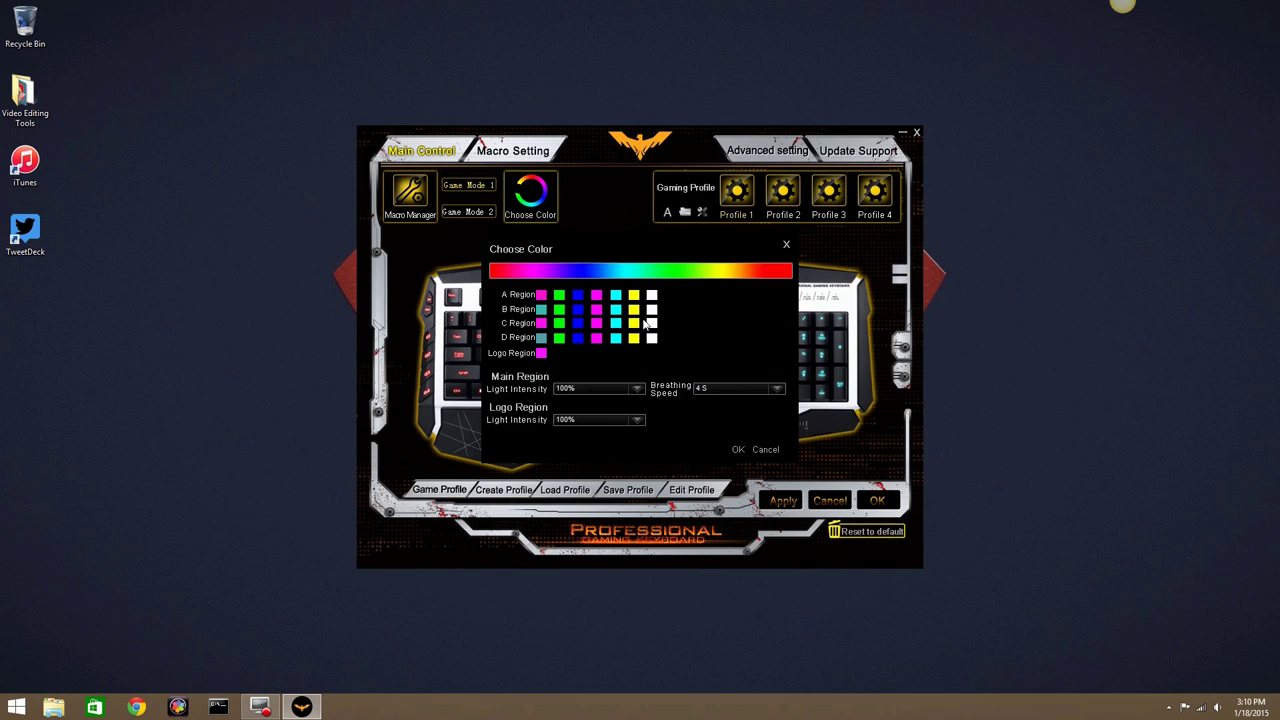
click(559, 296)
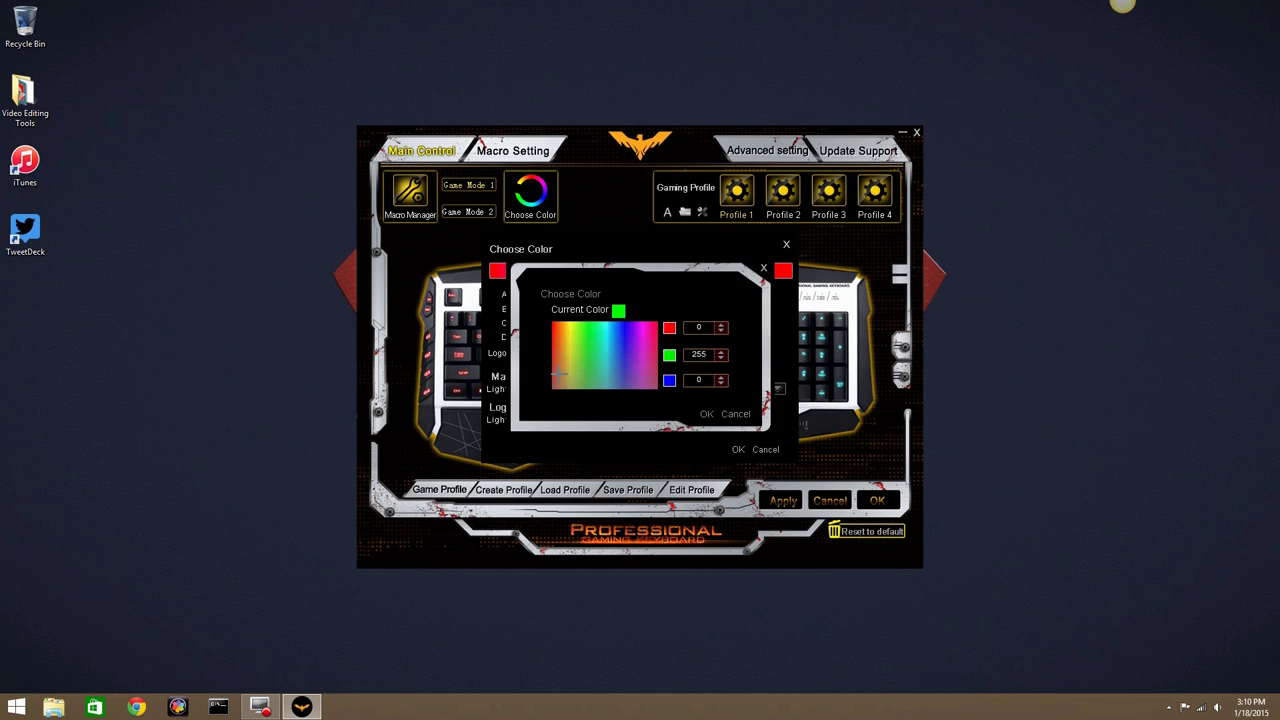
click(554, 328)
click(706, 413)
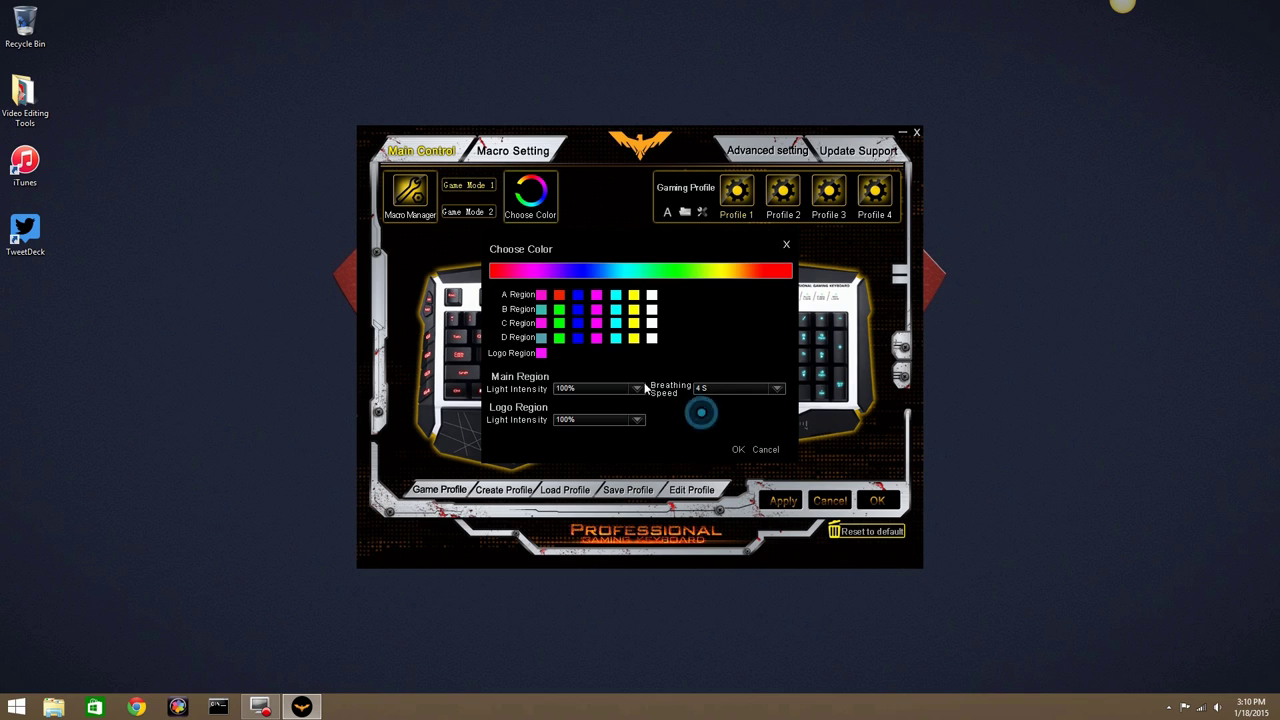
click(579, 297)
click(578, 357)
click(706, 413)
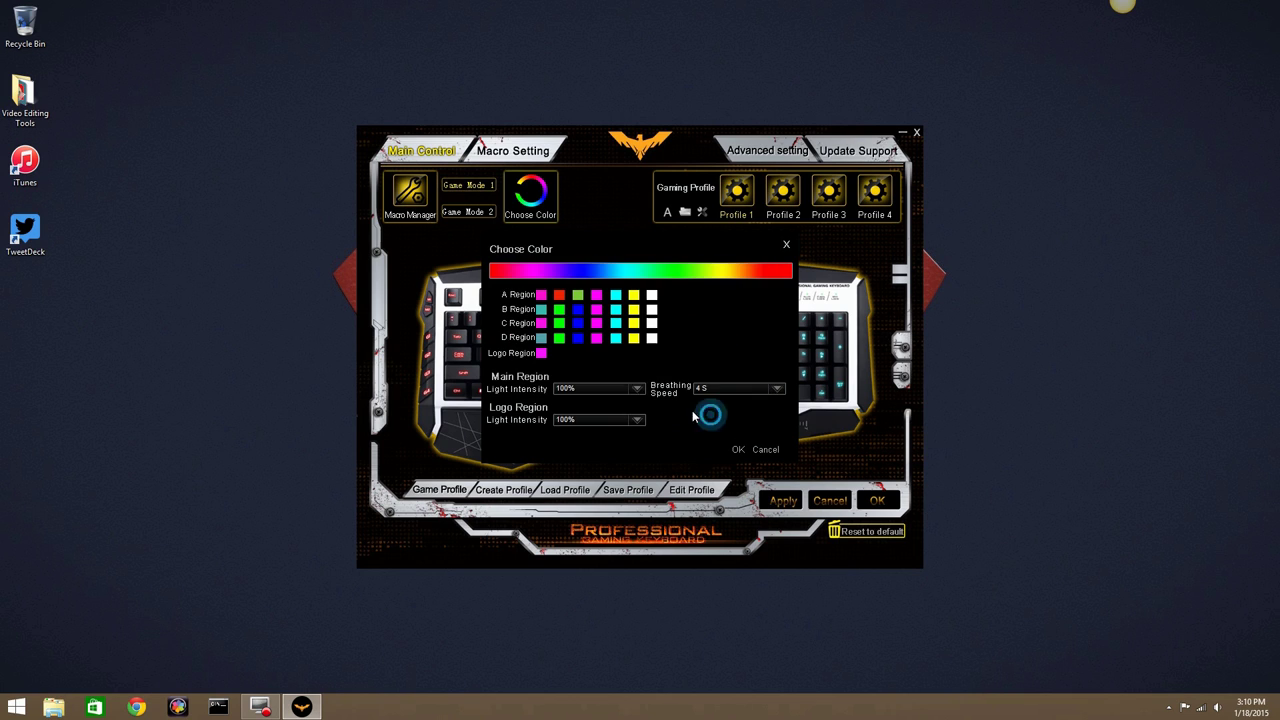
Step: Set the fourth A Region colour to teal (RGB 38, 217, 187) and the sixth to blue (RGB 56, 39, 205)
click(597, 297)
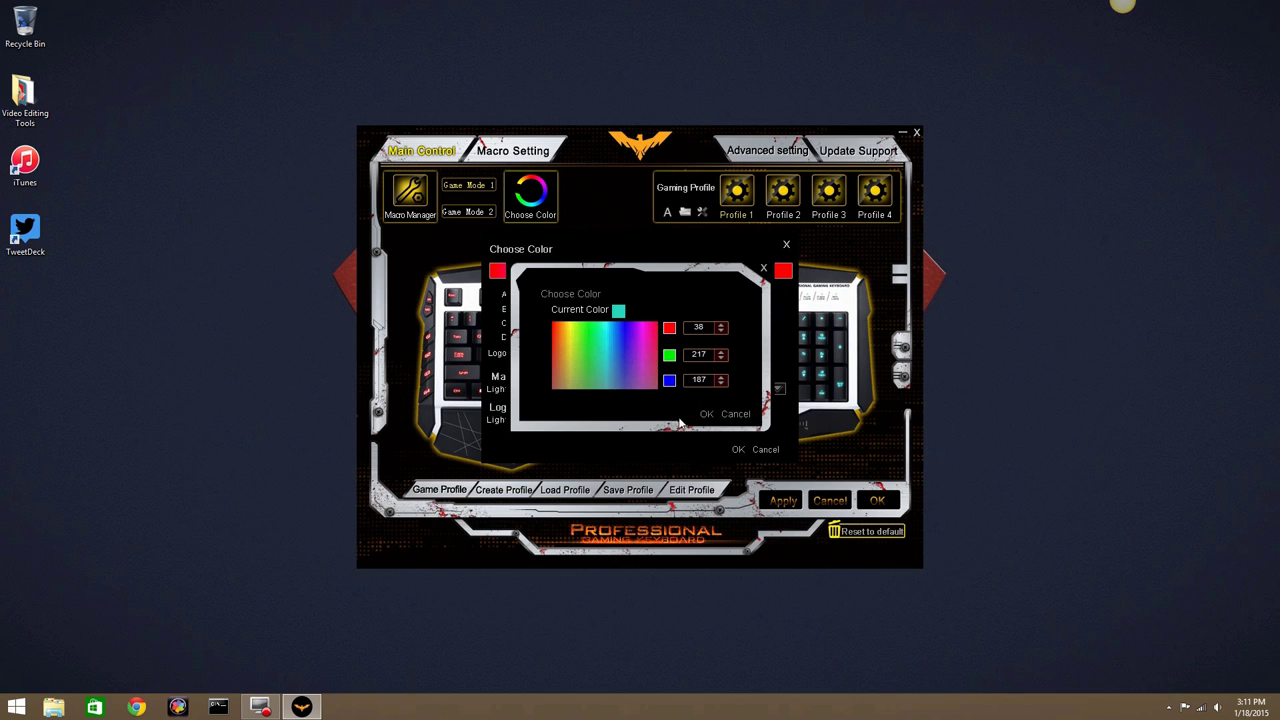
click(706, 413)
click(634, 294)
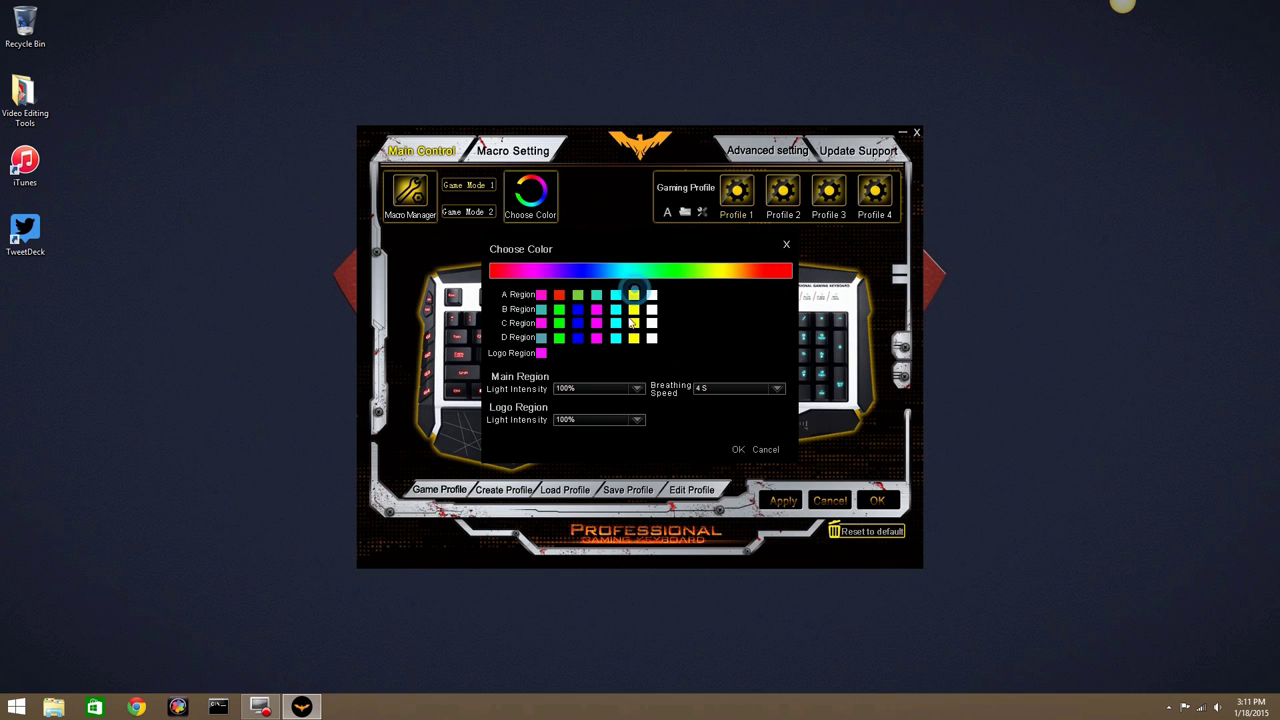
click(633, 295)
click(627, 354)
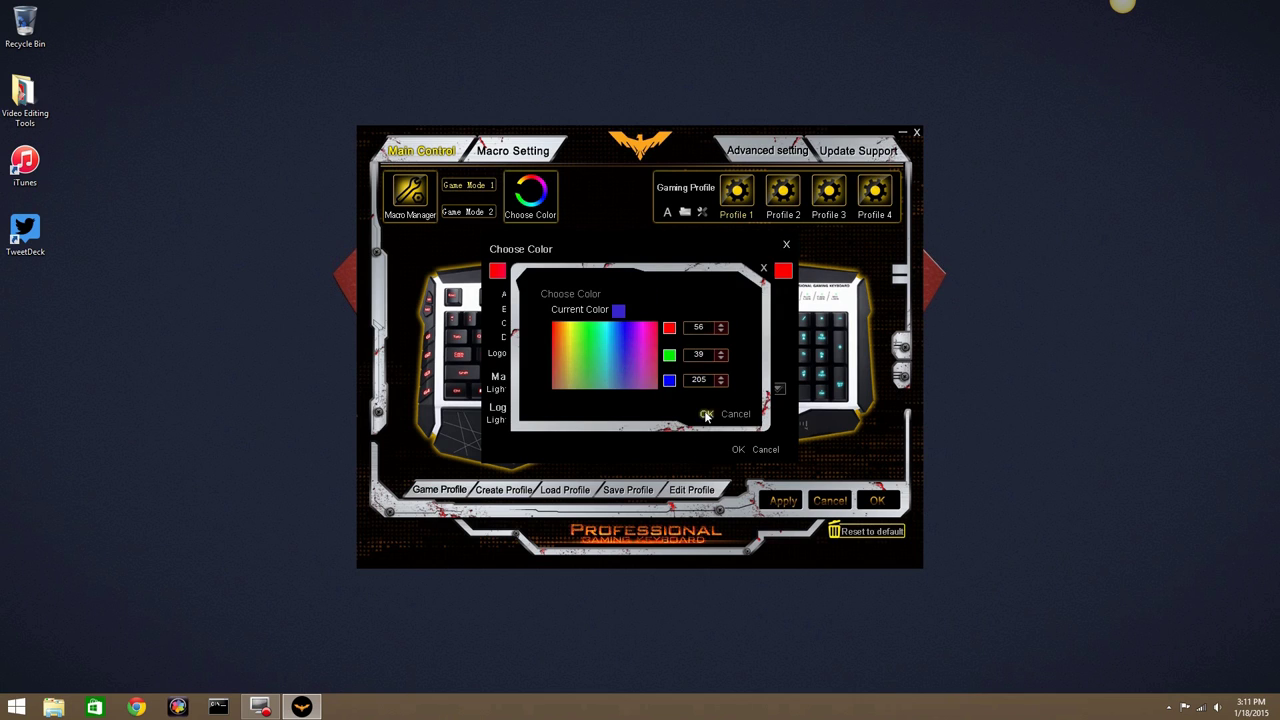
click(706, 413)
Step: Set the fourth B Region colour to teal and the third C Region colour to light green, and accept the colour settings
click(597, 309)
click(612, 375)
click(706, 413)
click(585, 340)
click(576, 348)
click(710, 414)
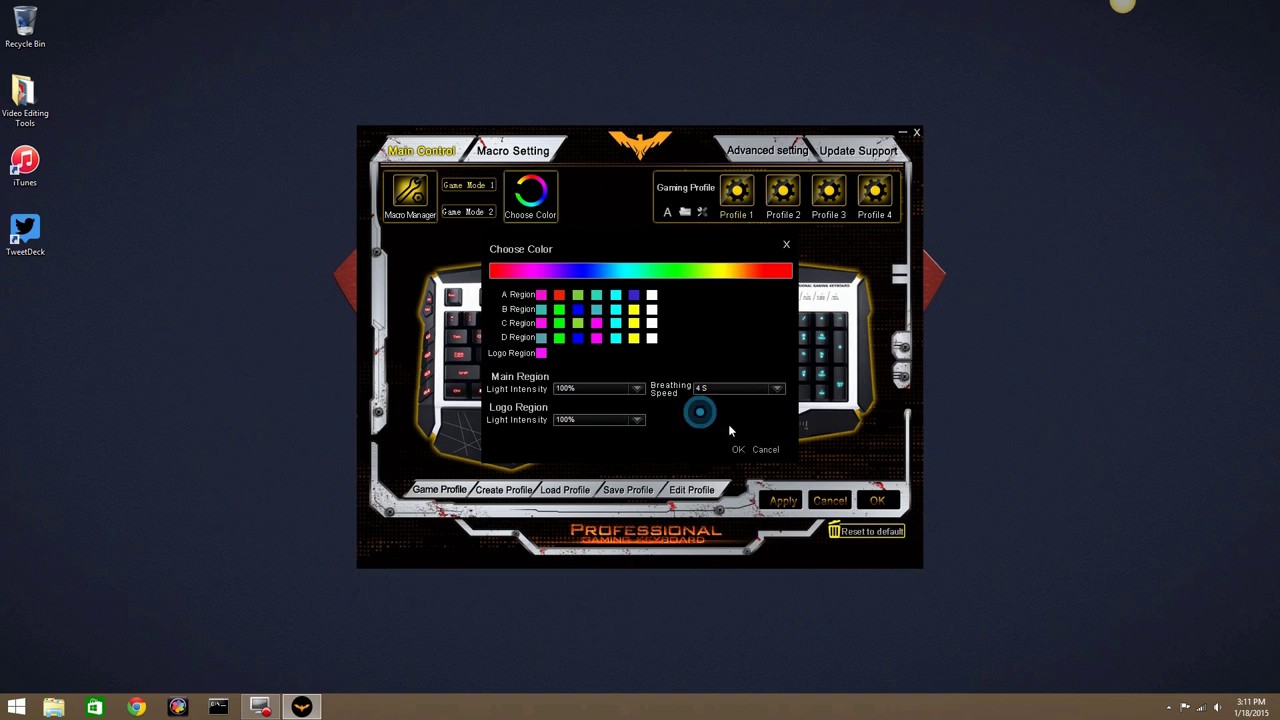
click(737, 450)
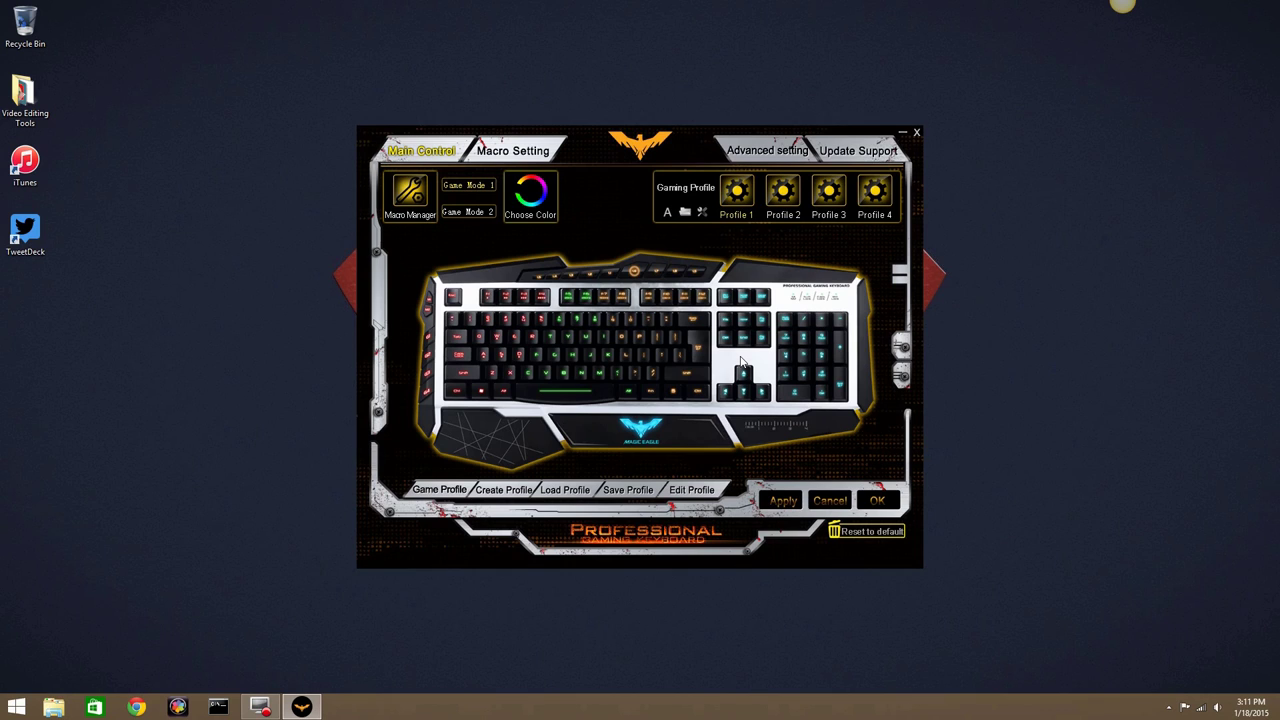
Step: Reset the keyboard software to its default settings and confirm deleting the former settings
click(864, 531)
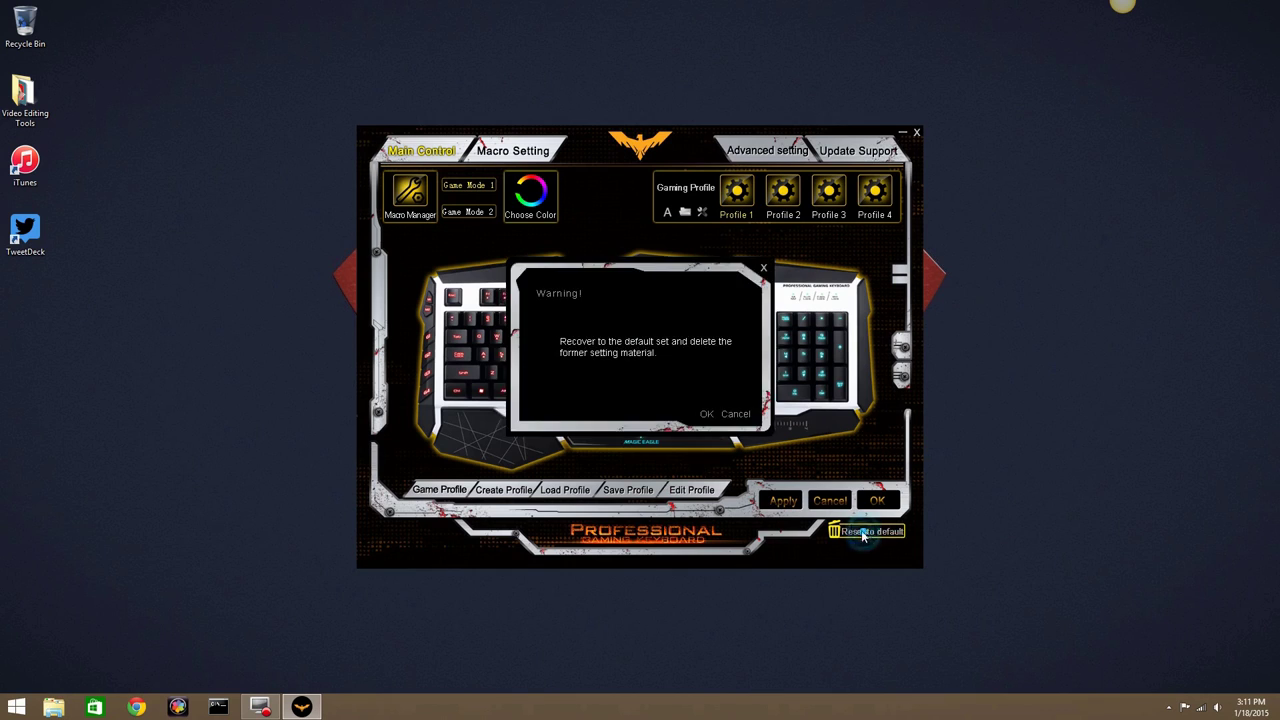
click(707, 414)
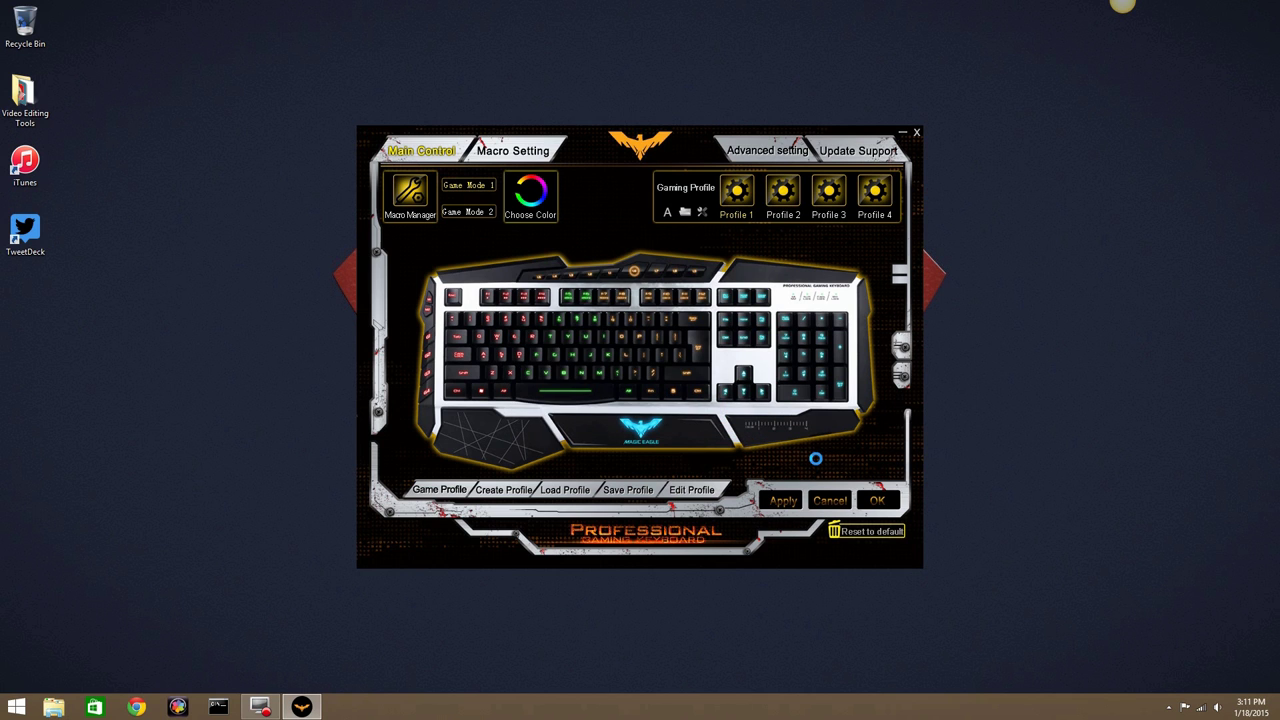